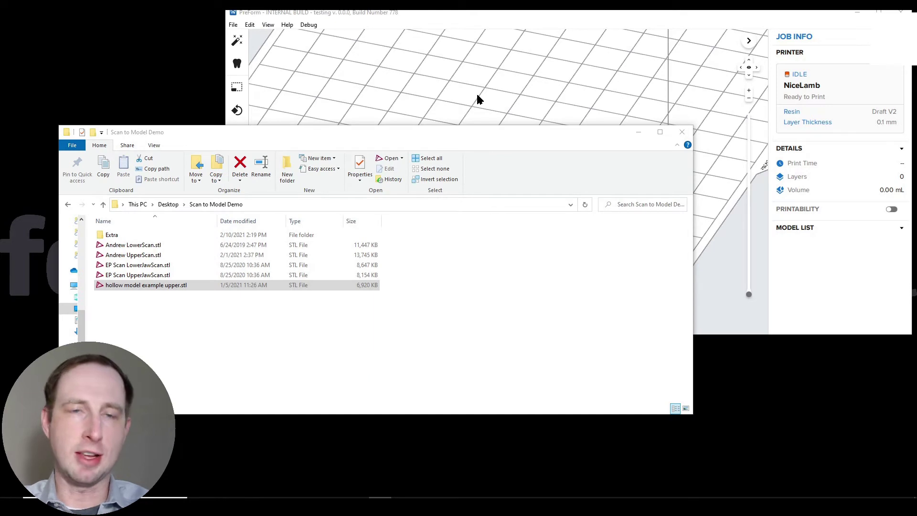
# - Bring the PreForm window with its empty Draft V2 platform in front of File Explorer
pyautogui.click(477, 95)
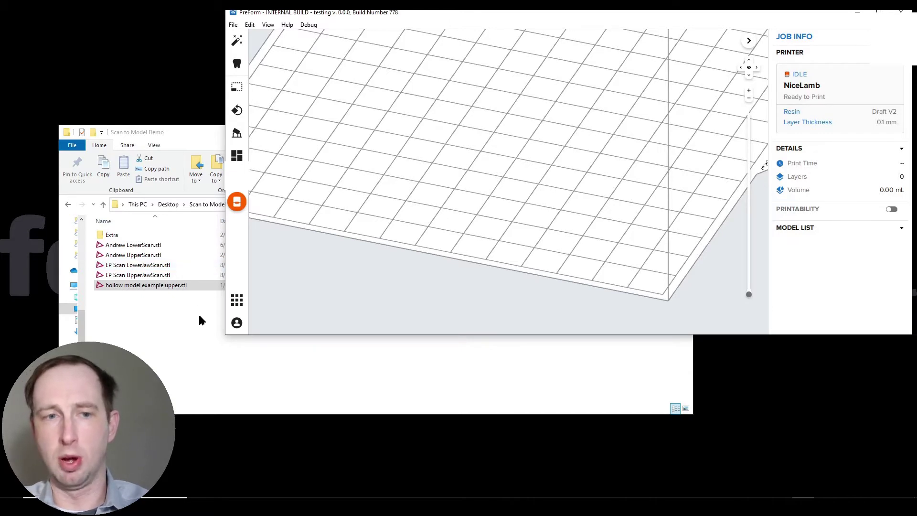
# - Move the File Explorer window lower, then zoom out and pan across the empty build platform
pyautogui.click(174, 328)
pyautogui.moveTo(333, 137); pyautogui.dragTo(332, 165)
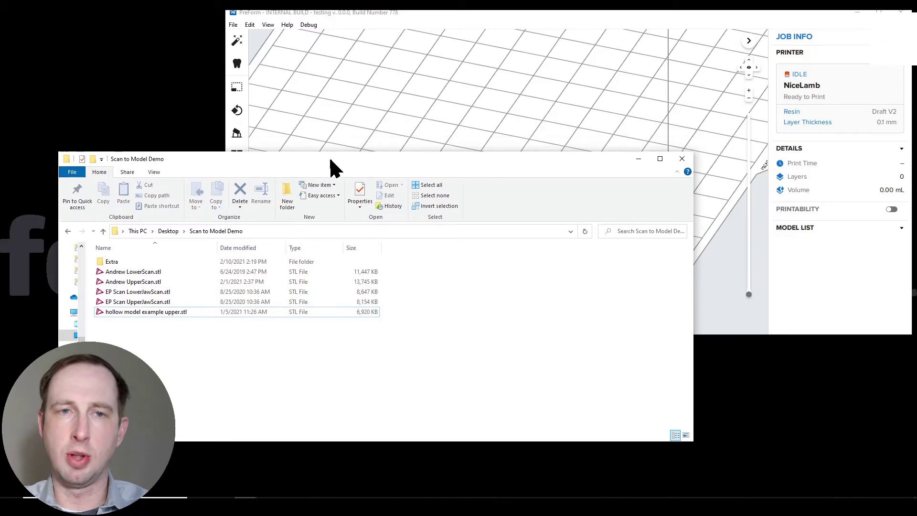
pyautogui.click(332, 134)
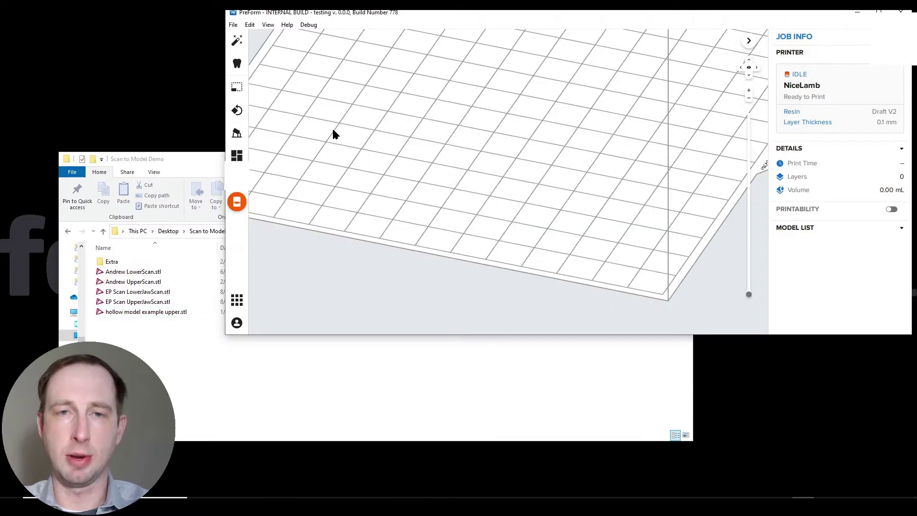
pyautogui.scroll(-5, 393, 251)
pyautogui.scroll(-5, 424, 222)
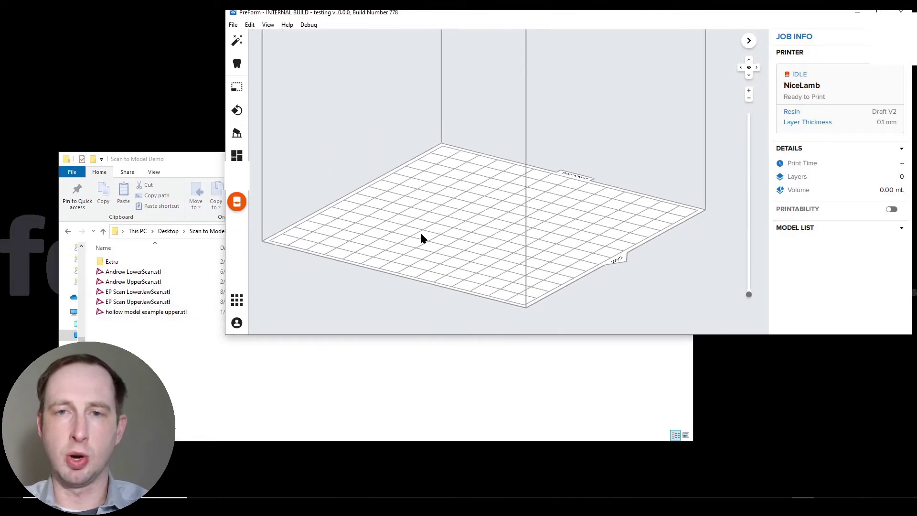
pyautogui.moveTo(424, 244); pyautogui.dragTo(434, 254, button='middle')
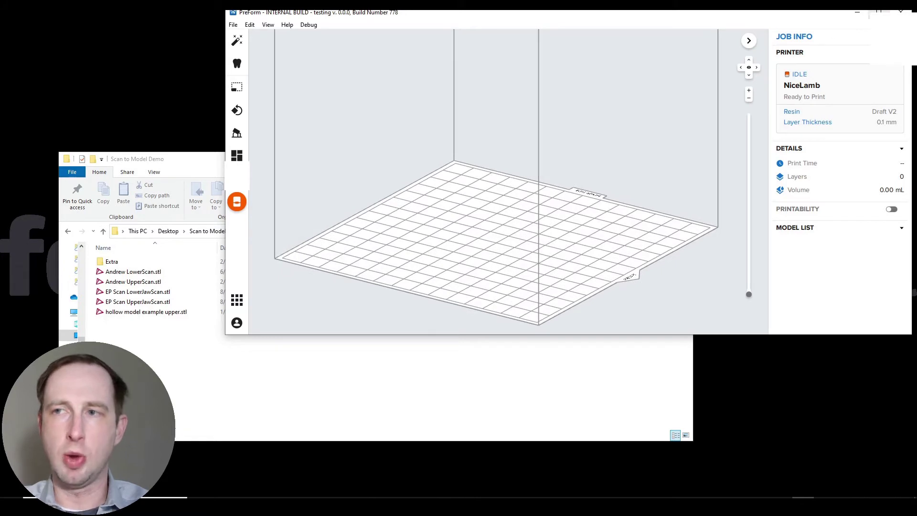
# - Maximize PreForm to tilt down onto the build volume, then restore it beside the STL files
pyautogui.press('super+Up')
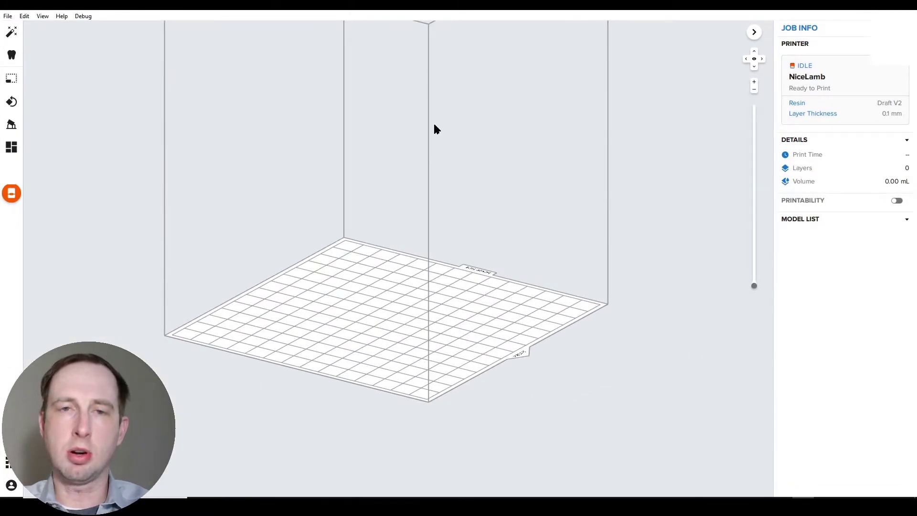
pyautogui.moveTo(434, 146); pyautogui.dragTo(434, 202, button='right')
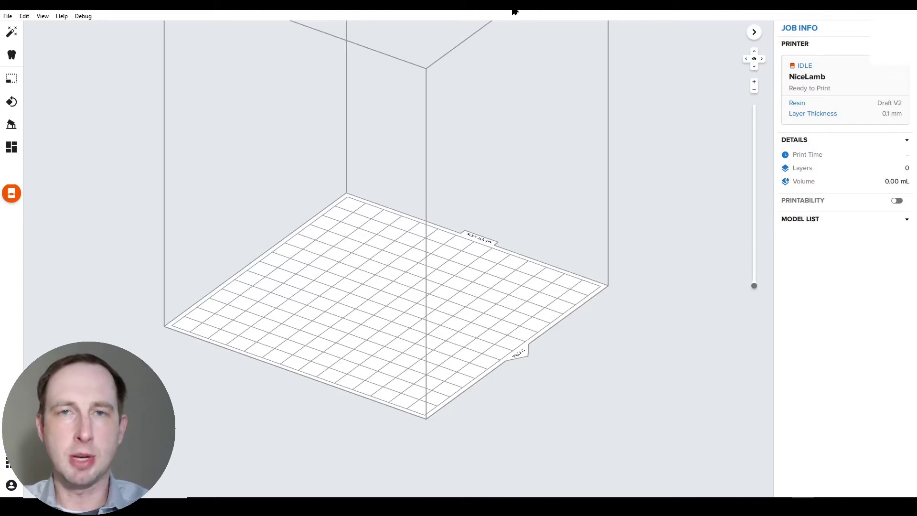
pyautogui.moveTo(515, 11); pyautogui.dragTo(567, 14)
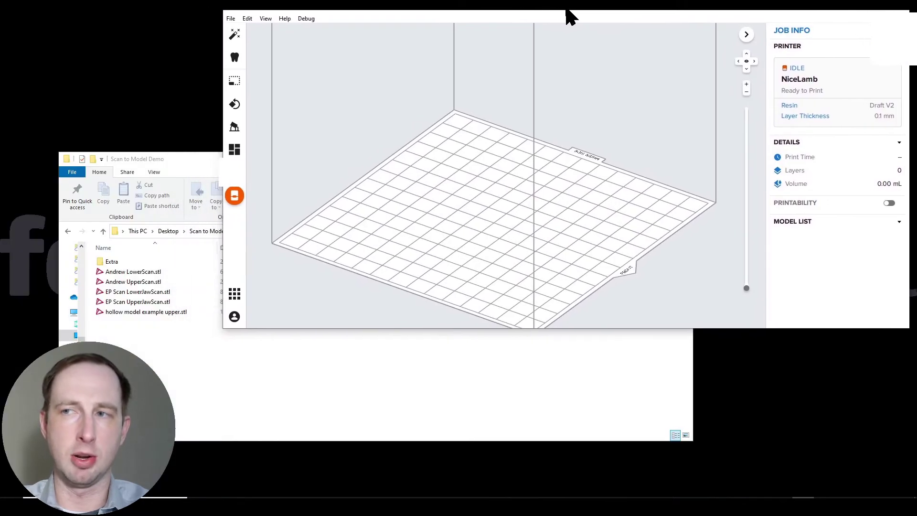
# - Drag hollow model example upper.stl from File Explorer onto the PreForm build platform
pyautogui.click(254, 357)
pyautogui.click(152, 312)
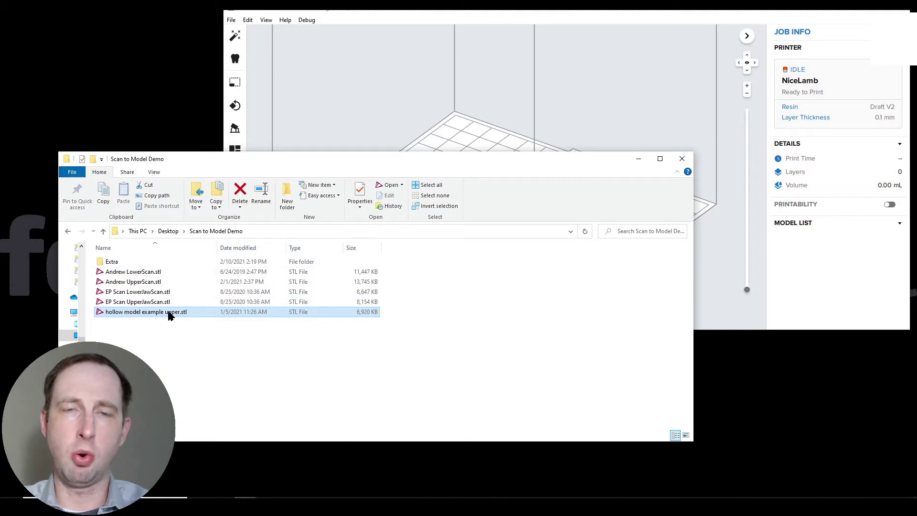
pyautogui.moveTo(169, 314); pyautogui.dragTo(384, 111)
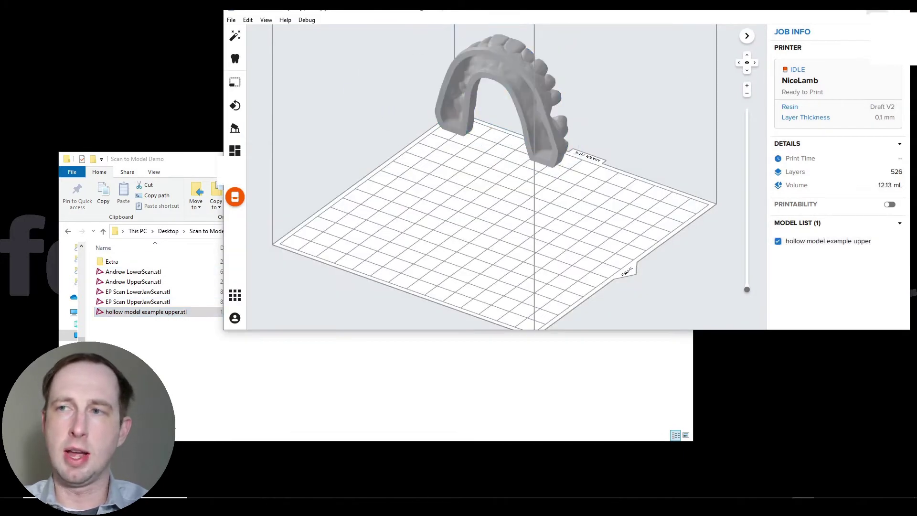
# - Maximize PreForm and inspect the loaded dental arch from the side and front
pyautogui.press('super+Up')
pyautogui.moveTo(526, 195); pyautogui.dragTo(394, 217, button='right')
pyautogui.scroll(5, 371, 150)
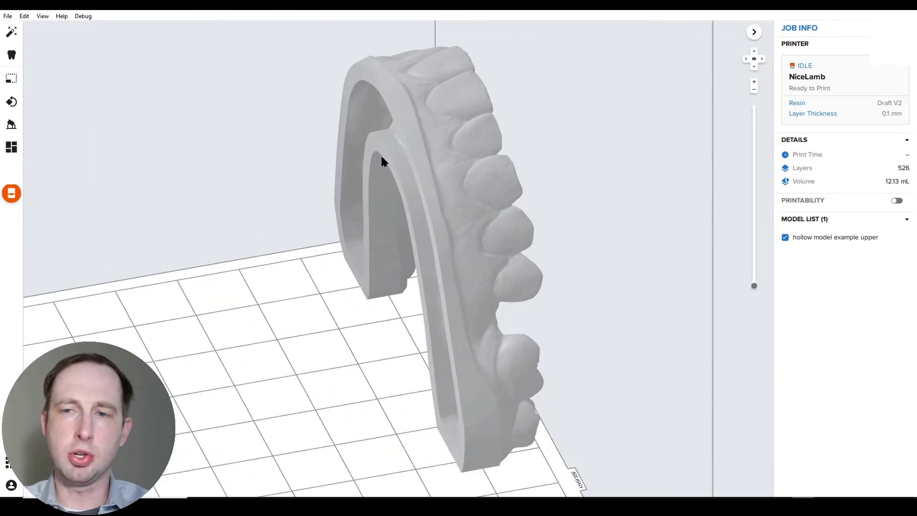
pyautogui.moveTo(382, 161); pyautogui.dragTo(395, 150, button='right')
pyautogui.scroll(3, 387, 149)
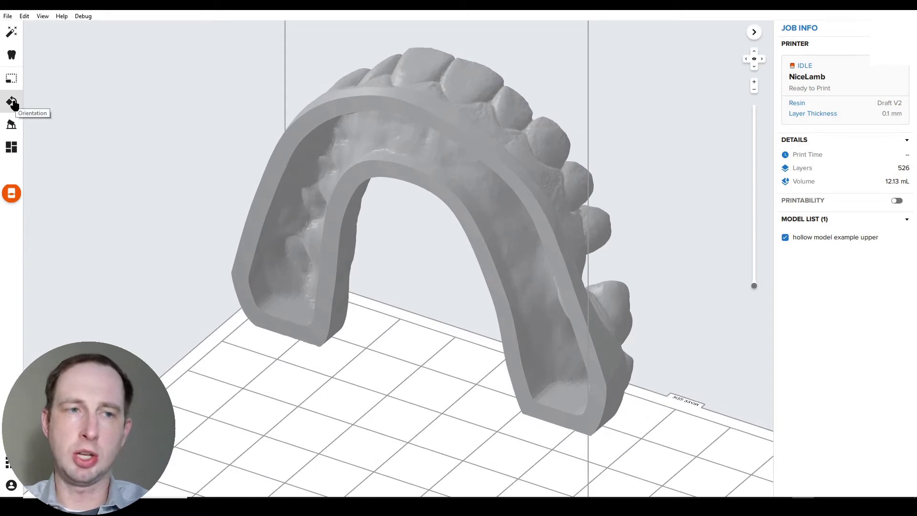
# - Use Select Base to lay the arch flat on its base face, cutting layers from 526 to 170
pyautogui.click(12, 103)
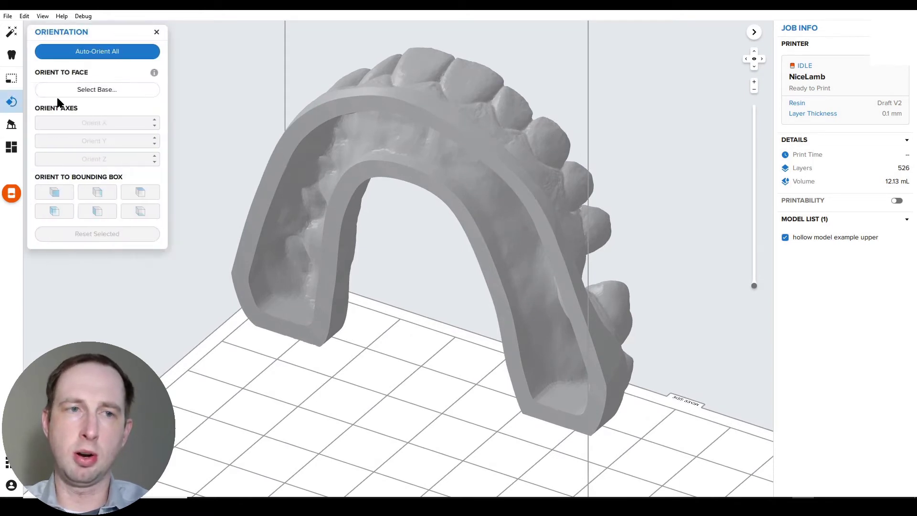
pyautogui.click(87, 91)
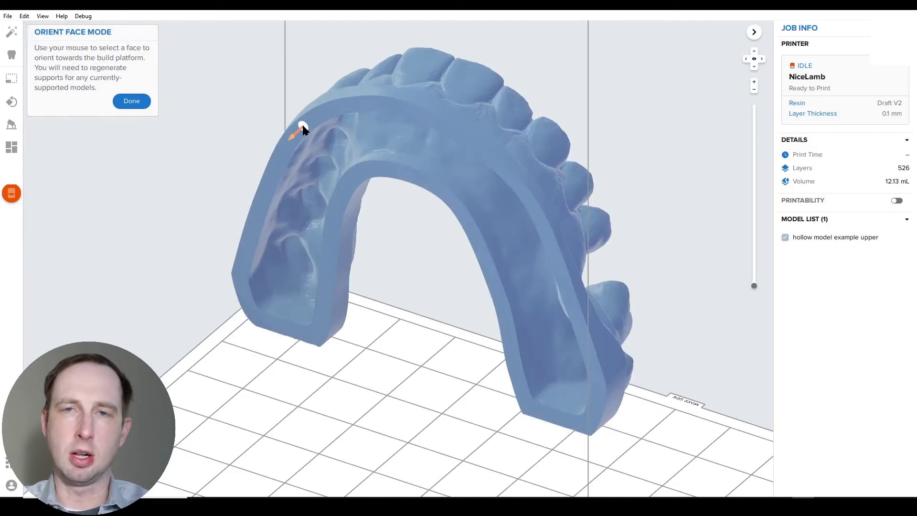
pyautogui.click(302, 124)
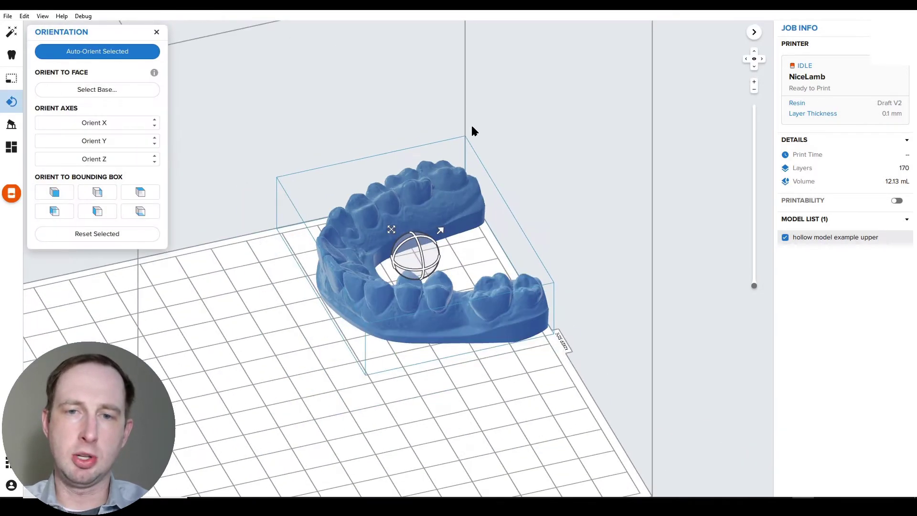
pyautogui.click(12, 101)
pyautogui.moveTo(176, 200); pyautogui.dragTo(463, 276, button='right')
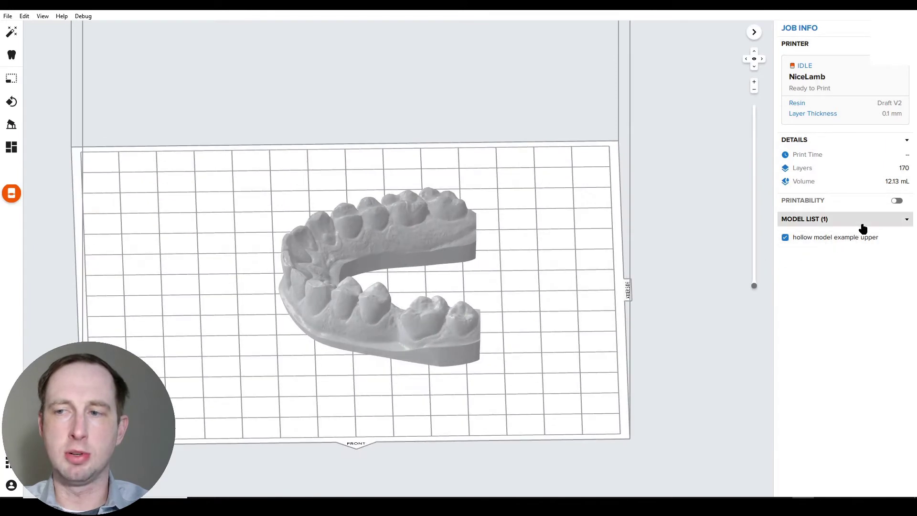
# - Turn on printability checks, showing the yellow cup outline and the direct-on-platform warning
pyautogui.click(898, 201)
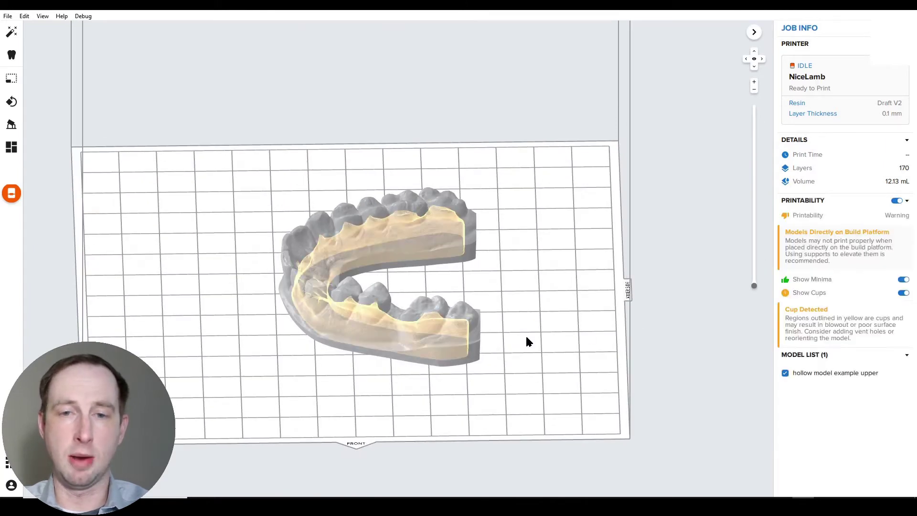
pyautogui.moveTo(575, 314); pyautogui.dragTo(328, 353, button='right')
pyautogui.scroll(5, 354, 290)
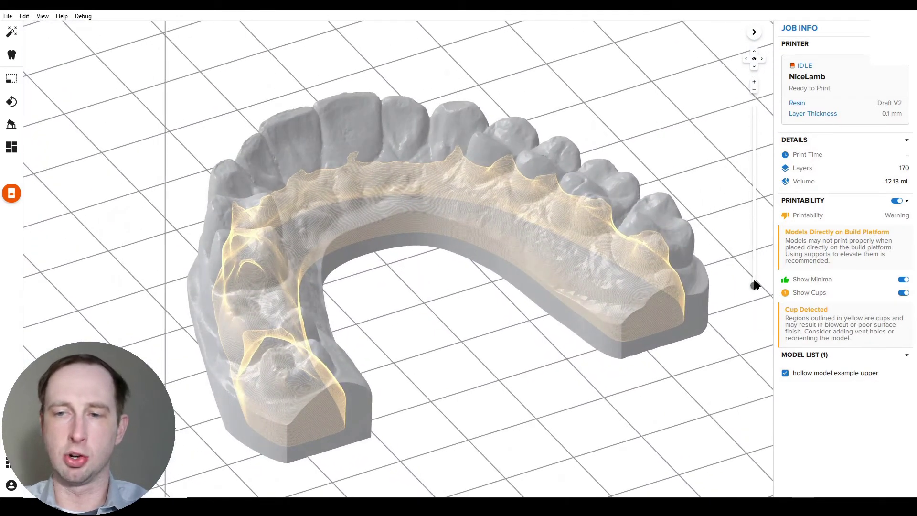
# - Step through the layer slices from layer 4 upward, then return to the full model view
pyautogui.moveTo(754, 285); pyautogui.dragTo(757, 272)
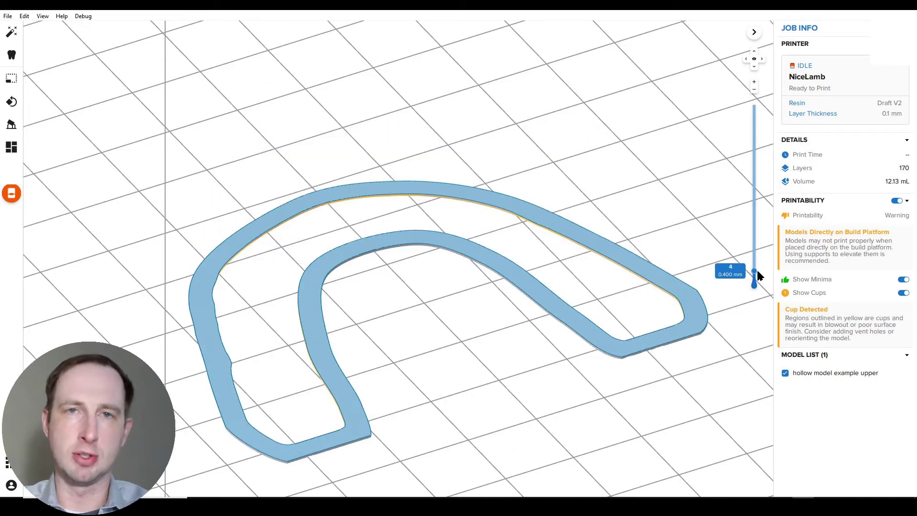
pyautogui.moveTo(758, 276); pyautogui.dragTo(774, 248)
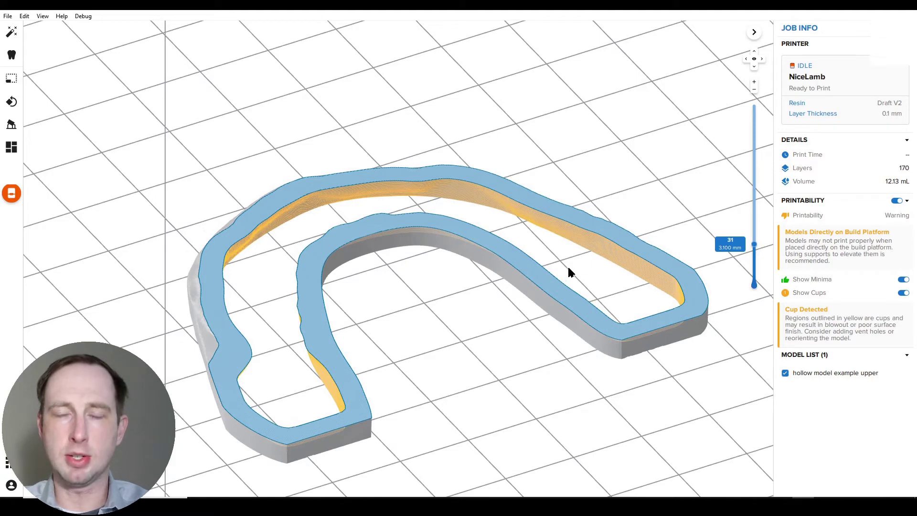
pyautogui.scroll(-5, 569, 271)
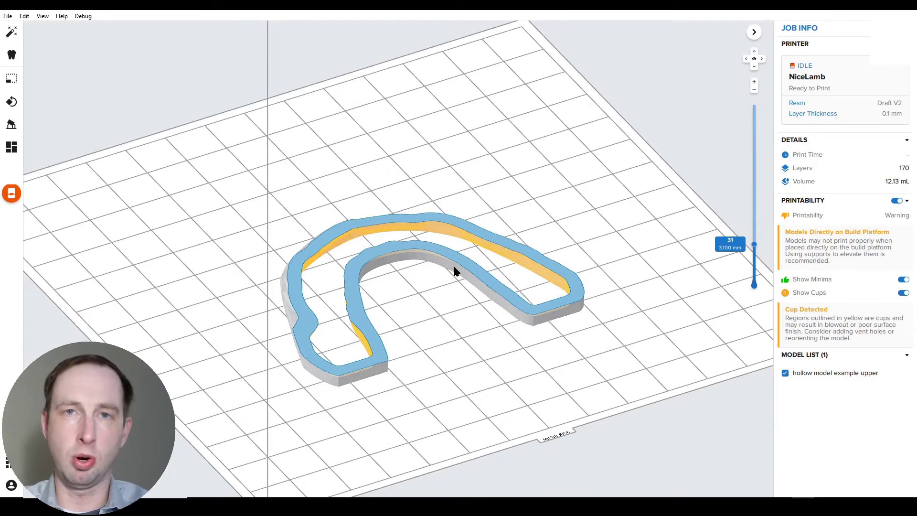
pyautogui.moveTo(464, 296); pyautogui.dragTo(459, 285, button='right')
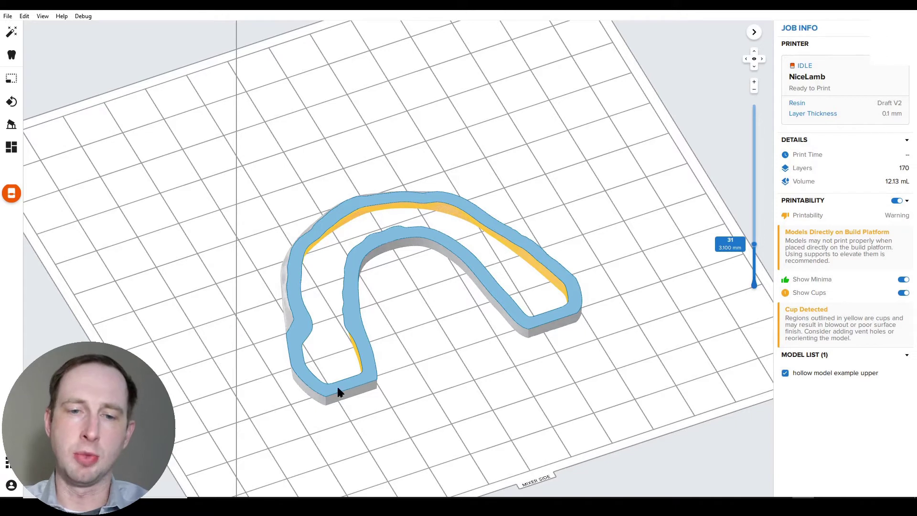
pyautogui.scroll(3, 334, 390)
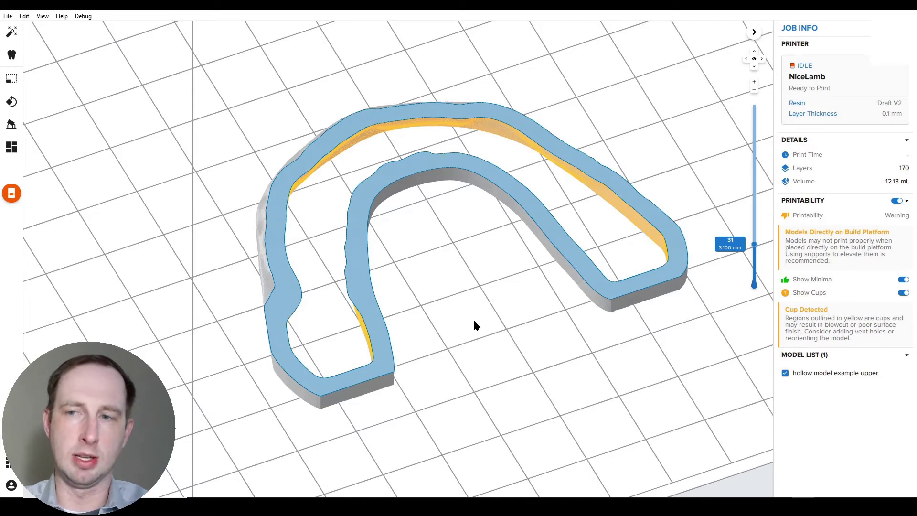
pyautogui.click(753, 286)
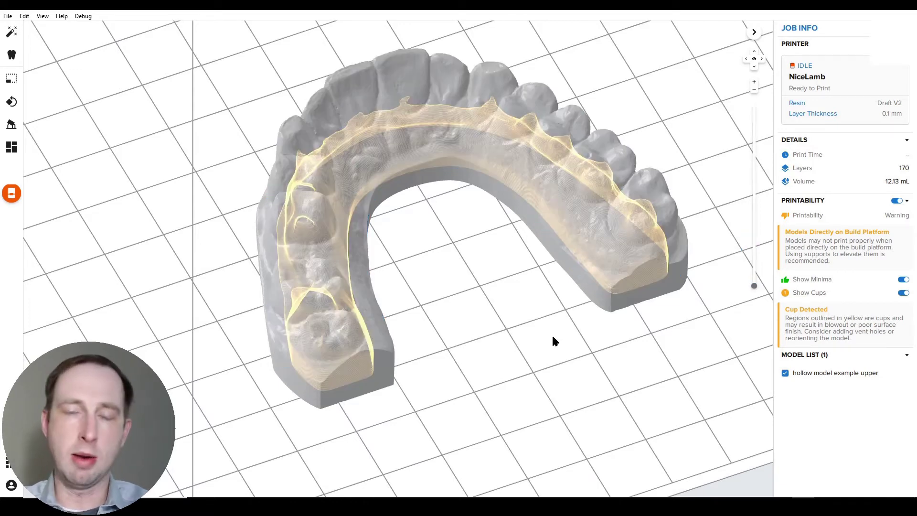
pyautogui.moveTo(552, 336); pyautogui.dragTo(672, 291, button='right')
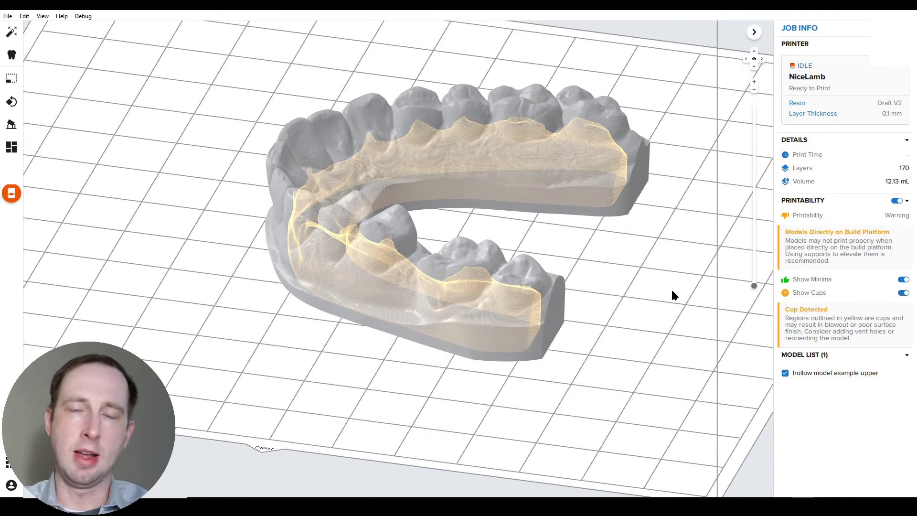
# - Turn printability off, then in top view rotate the selected arch slightly clockwise
pyautogui.moveTo(671, 291); pyautogui.dragTo(565, 262, button='right')
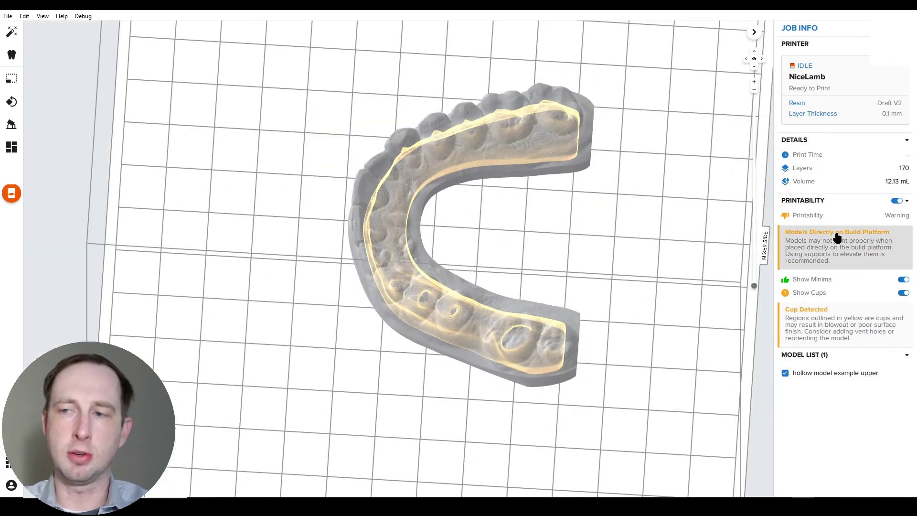
pyautogui.click(895, 202)
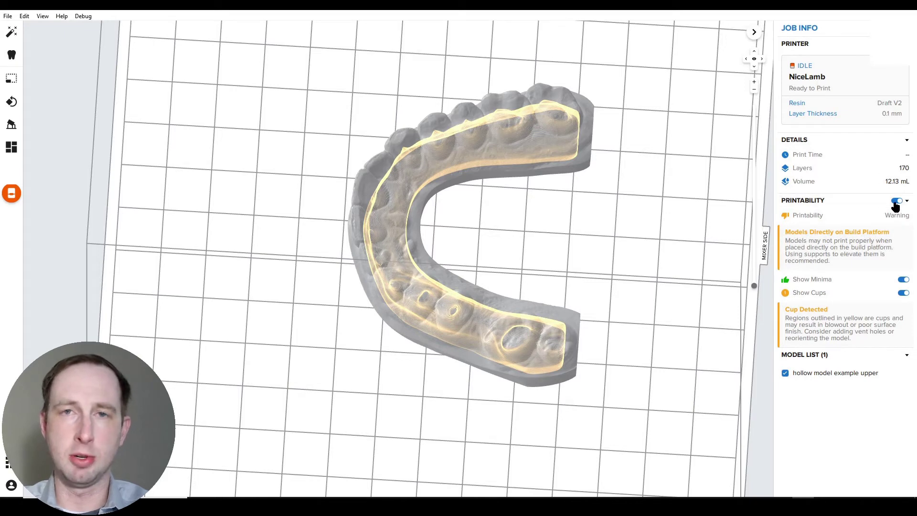
pyautogui.click(490, 152)
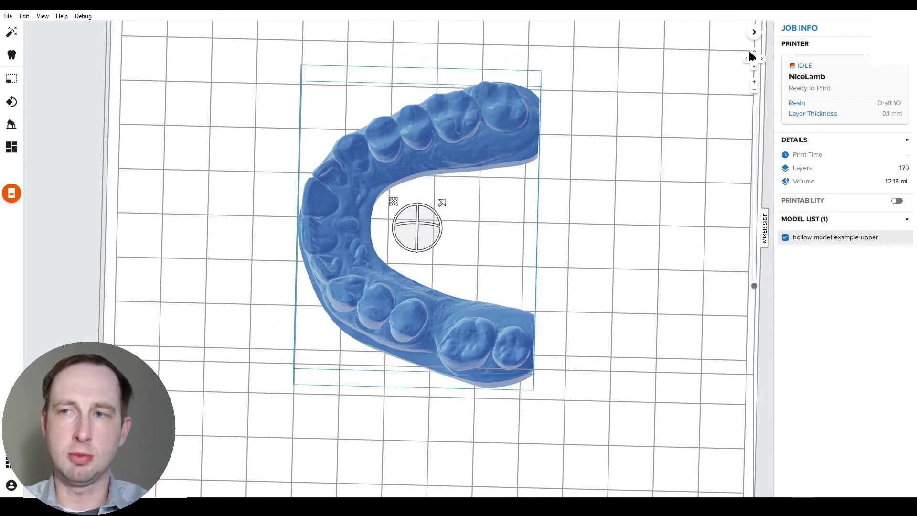
pyautogui.click(752, 58)
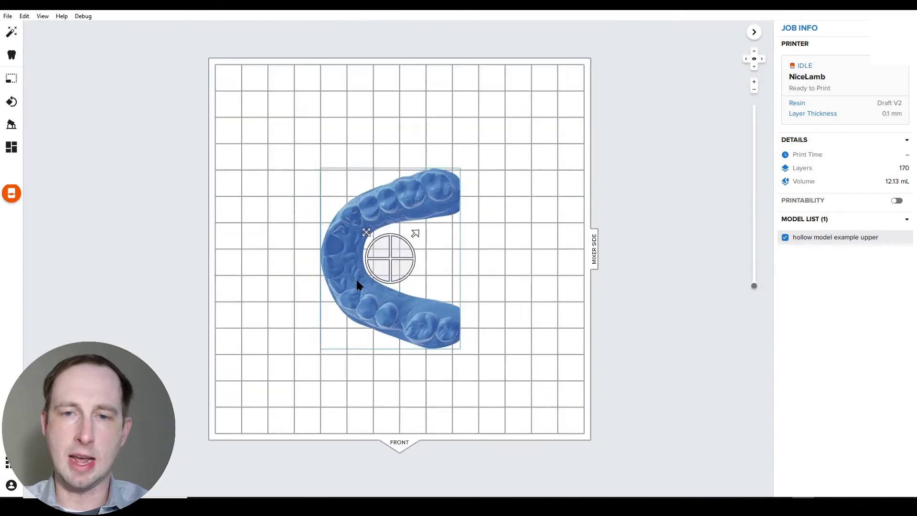
pyautogui.scroll(1, 357, 285)
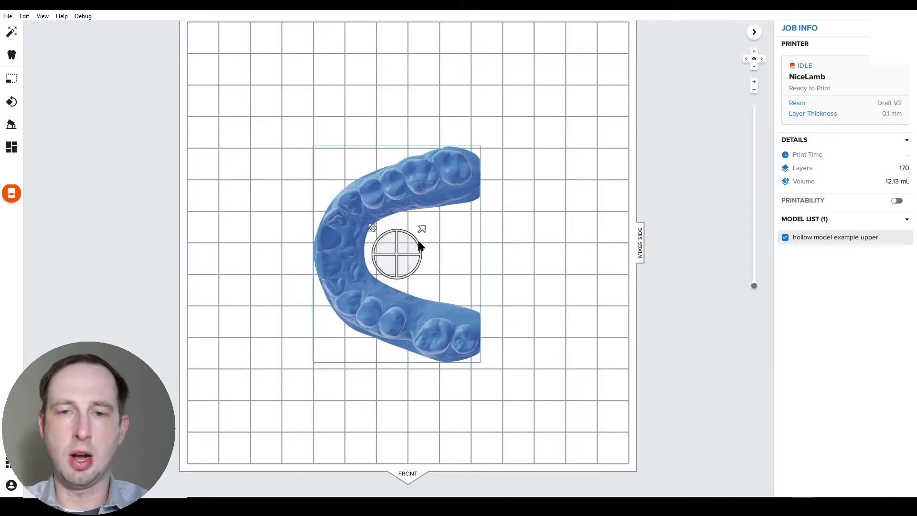
pyautogui.moveTo(420, 244); pyautogui.dragTo(423, 239)
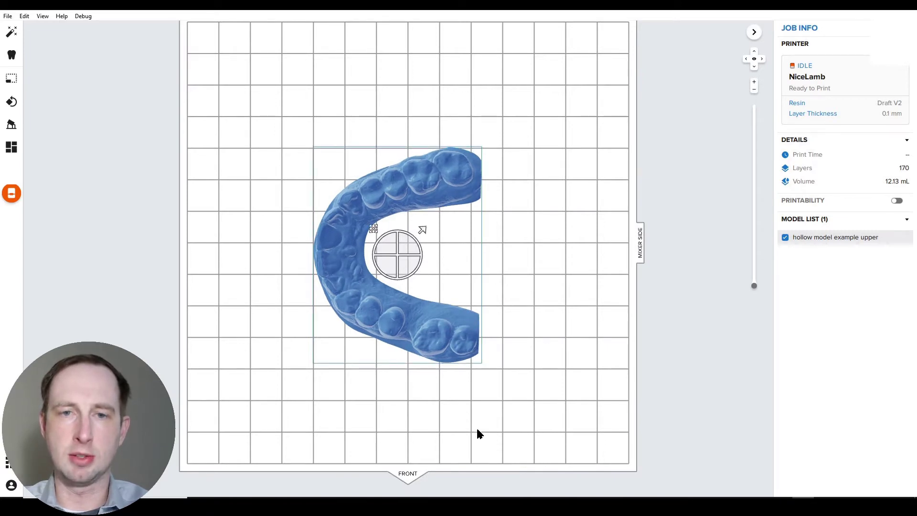
# - From the front view, tilt the arch about 35° toward the platform, raising the job to 423 layers
pyautogui.click(754, 67)
pyautogui.scroll(8, 544, 248)
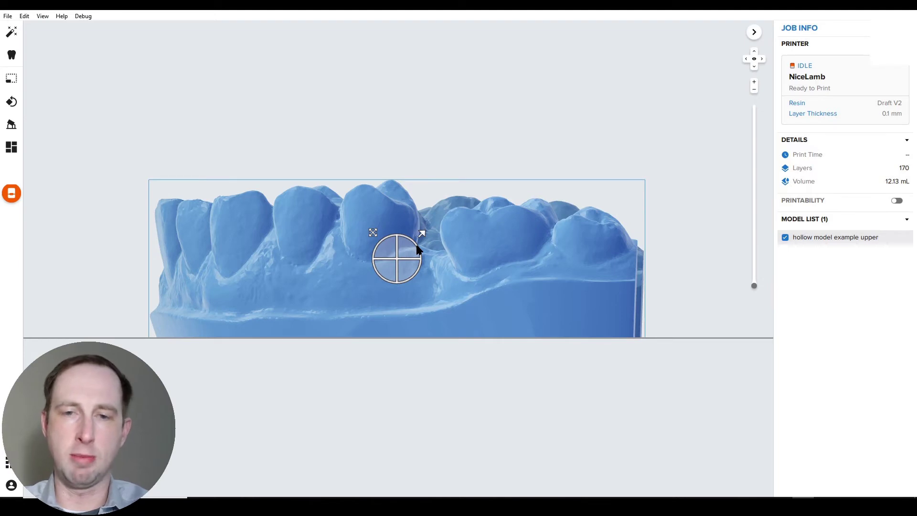
pyautogui.moveTo(417, 246); pyautogui.dragTo(427, 263)
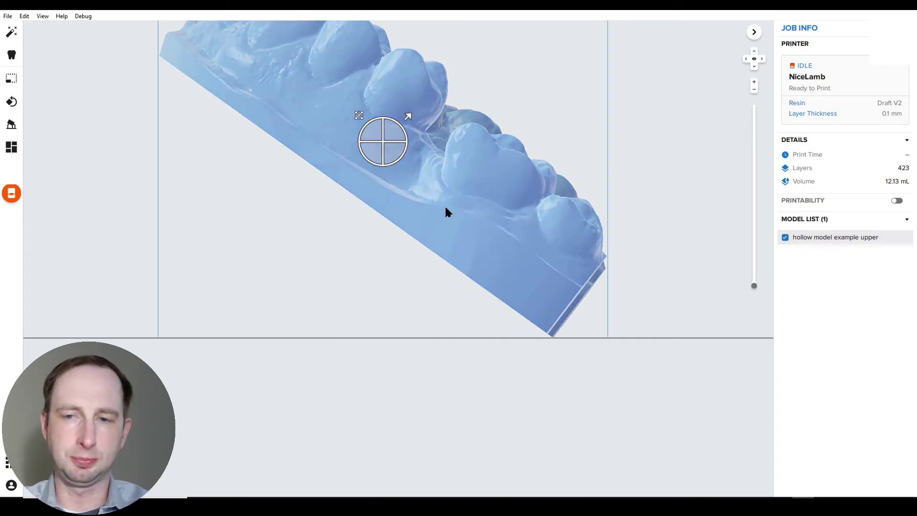
pyautogui.moveTo(566, 206)
pyautogui.mouseDown(button='right')
pyautogui.moveTo(603, 151)
pyautogui.moveTo(571, 190)
pyautogui.mouseUp(button='right')
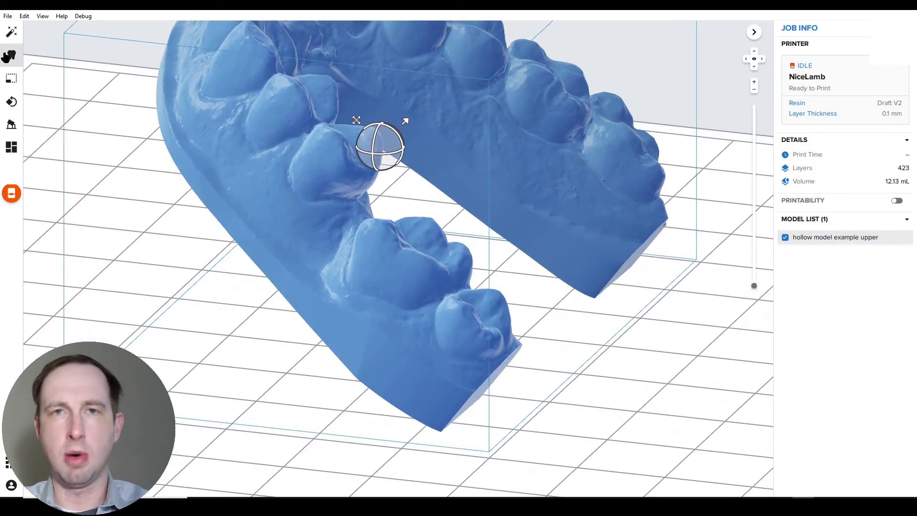
# - Start Scan to Model with the arch selected and advance past the Import and Orientation steps
pyautogui.click(11, 56)
pyautogui.click(125, 140)
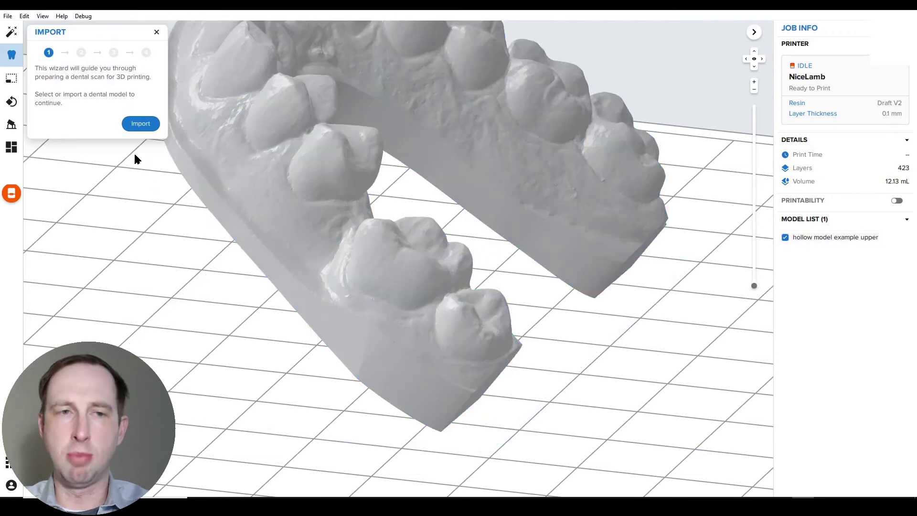
pyautogui.click(242, 138)
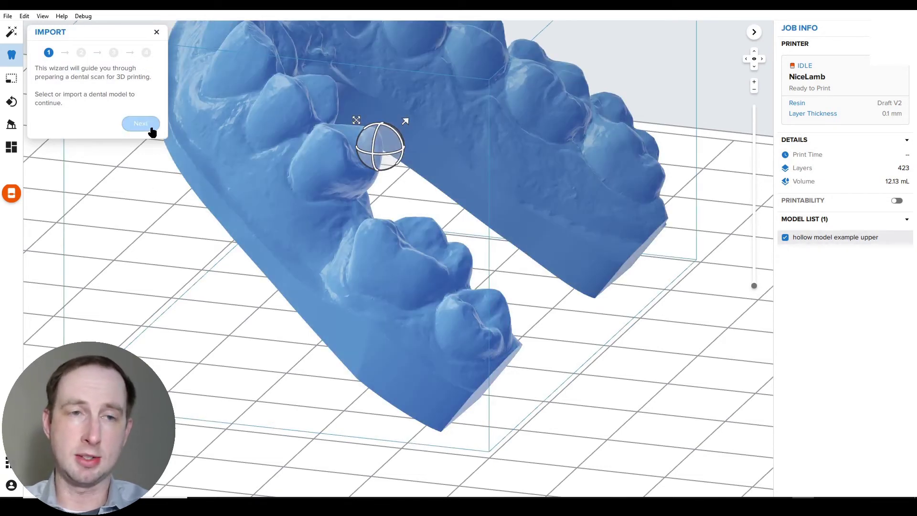
pyautogui.click(151, 127)
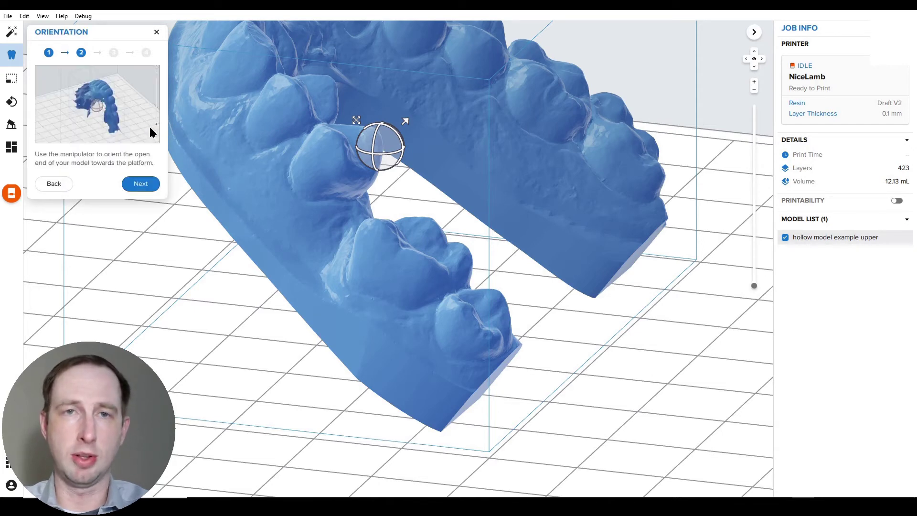
pyautogui.click(139, 184)
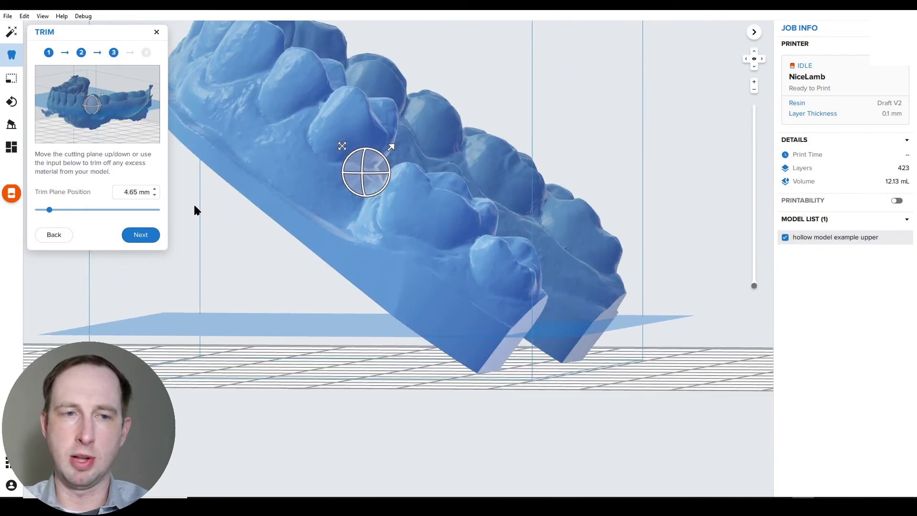
# - Set the trim plane to 5.29 mm through the arch base and advance to Create Base
pyautogui.moveTo(49, 210); pyautogui.dragTo(34, 209)
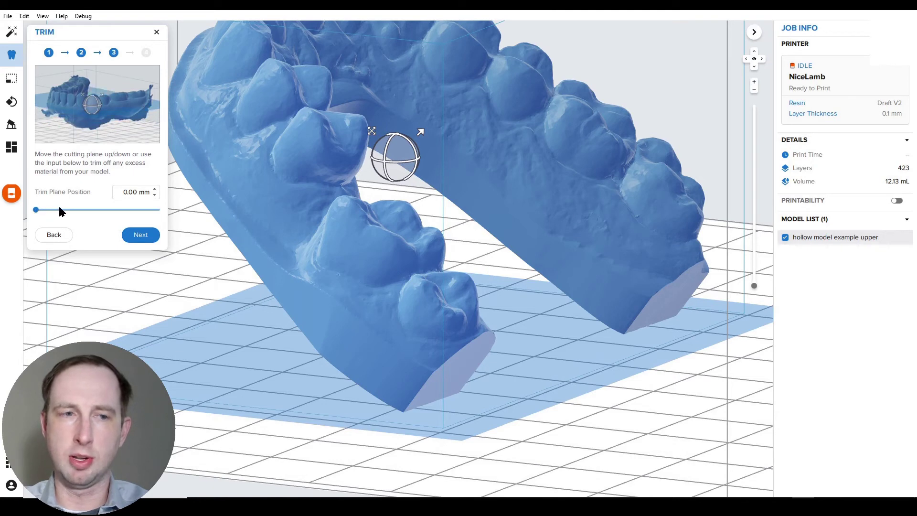
pyautogui.moveTo(55, 210); pyautogui.dragTo(52, 210)
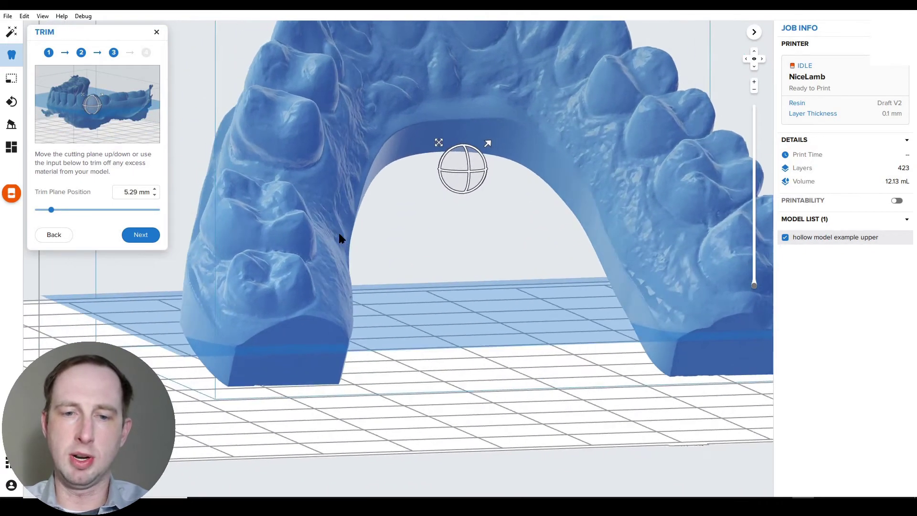
pyautogui.moveTo(339, 233); pyautogui.dragTo(214, 238, button='right')
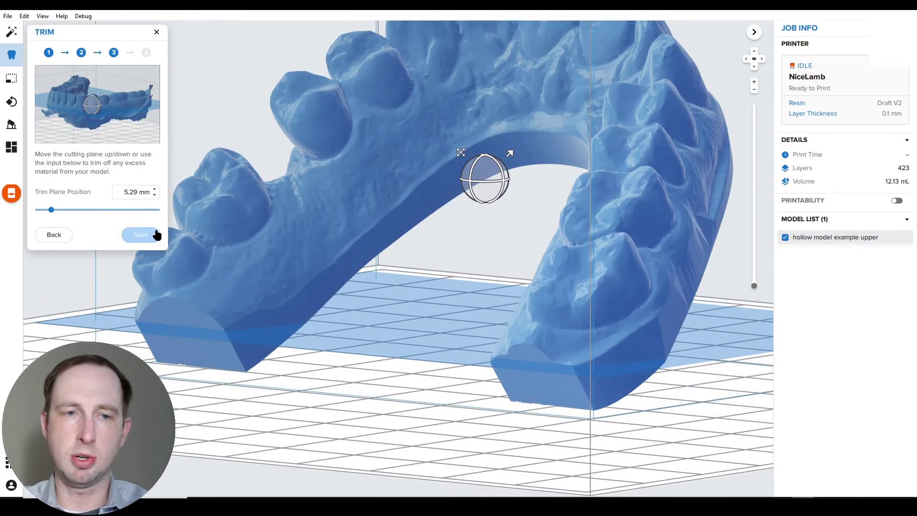
pyautogui.click(143, 235)
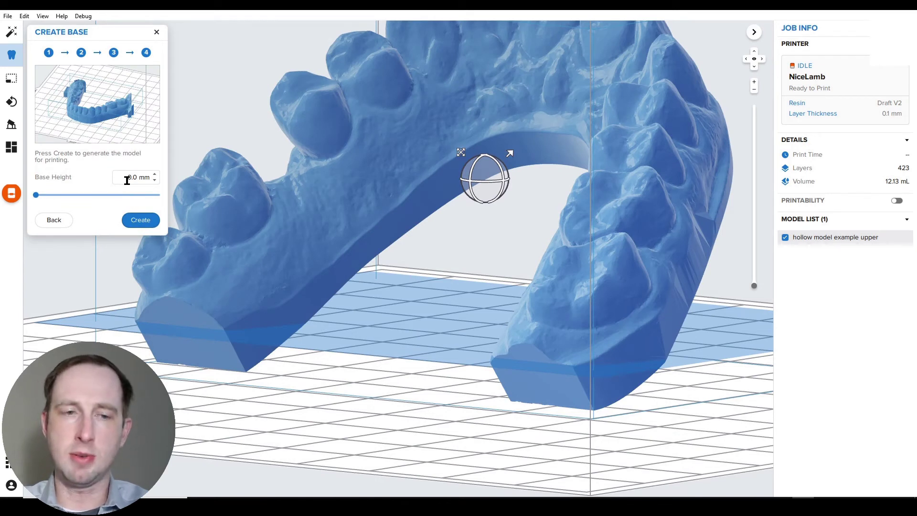
# - Create the trimmed arch (11.52 mL, 370 layers), inspect it, and dismiss the Success dialog
pyautogui.click(131, 222)
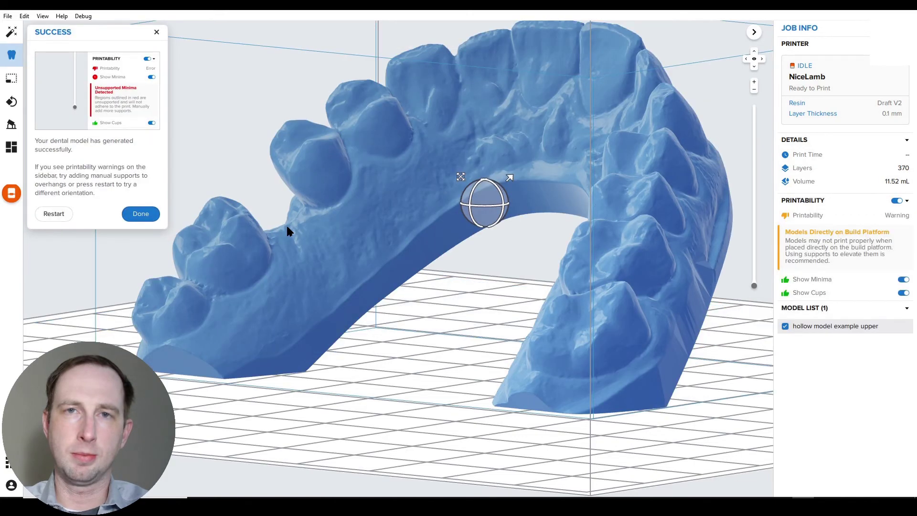
pyautogui.moveTo(287, 227); pyautogui.dragTo(331, 249, button='right')
pyautogui.scroll(-3, 295, 252)
pyautogui.scroll(5, 383, 336)
pyautogui.moveTo(455, 261); pyautogui.dragTo(421, 293, button='right')
pyautogui.click(139, 214)
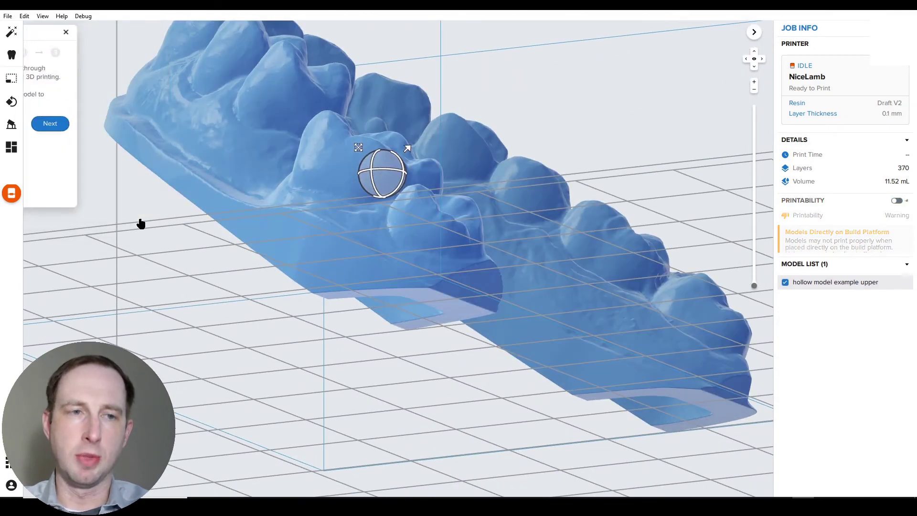
pyautogui.moveTo(246, 134); pyautogui.dragTo(311, 175, button='right')
pyautogui.scroll(3, 294, 161)
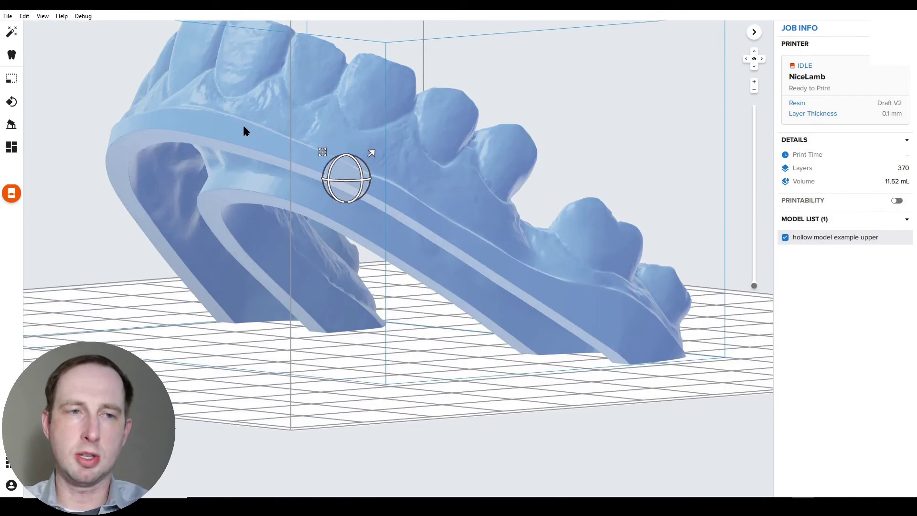
# - Lay the generated arch flat on its trimmed face with Select Base, dropping the job to 171 layers
pyautogui.click(16, 106)
pyautogui.click(69, 89)
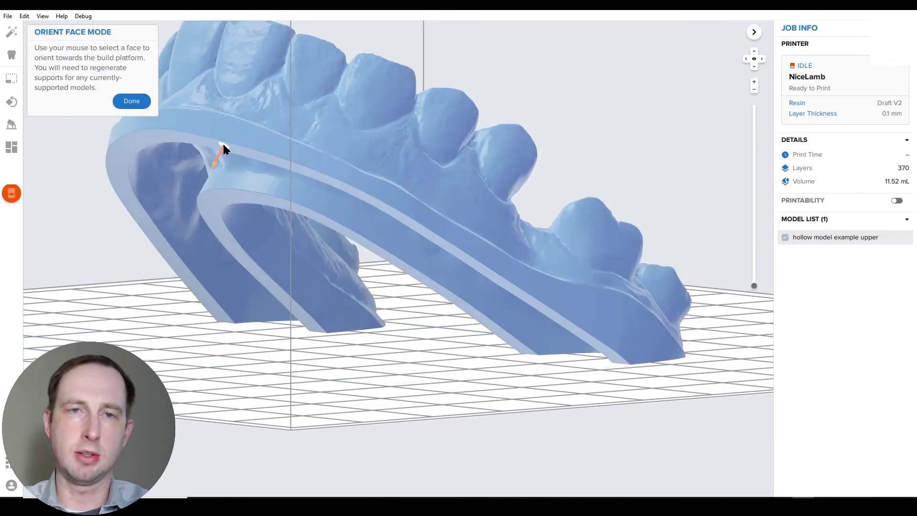
pyautogui.click(222, 142)
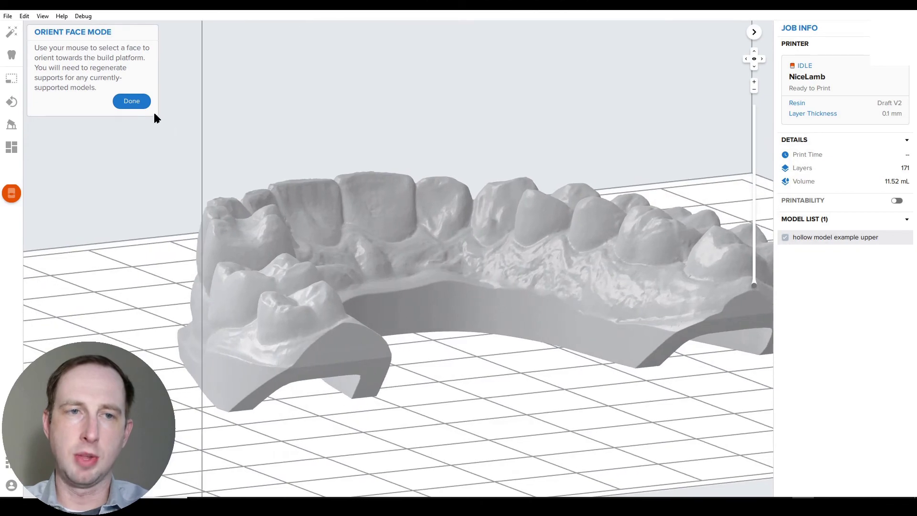
pyautogui.click(138, 103)
pyautogui.click(896, 200)
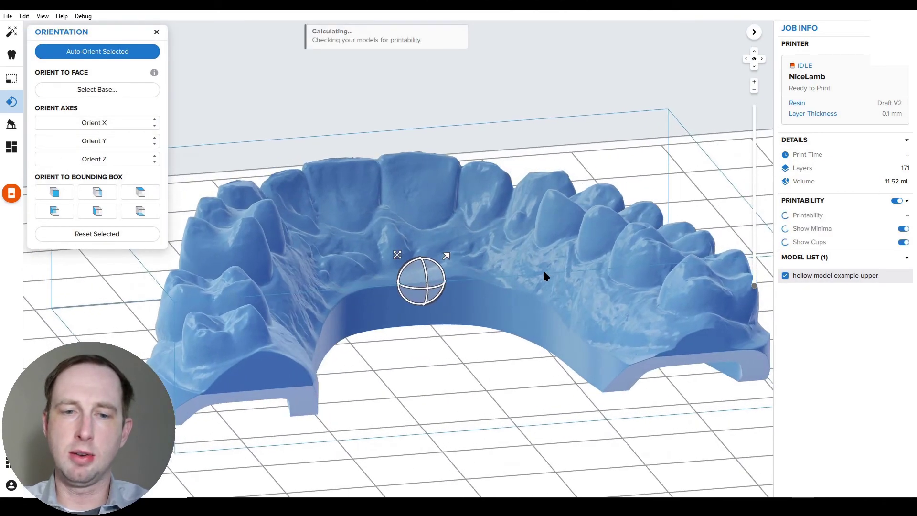
pyautogui.click(447, 348)
pyautogui.moveTo(447, 348); pyautogui.dragTo(487, 254, button='right')
pyautogui.scroll(-3, 463, 222)
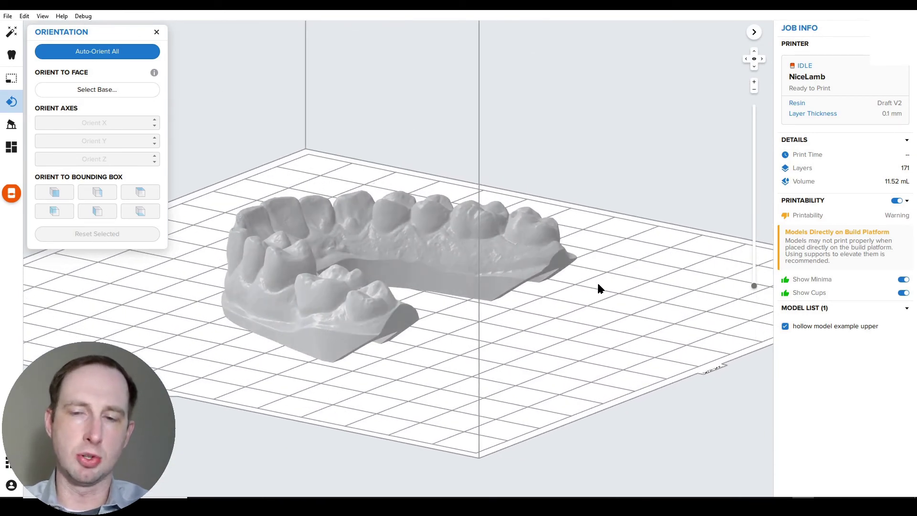
pyautogui.moveTo(597, 286); pyautogui.dragTo(553, 201, button='right')
# - Move the flat arch to a new platform spot nearer the mixer side and check it from a low side angle
pyautogui.click(545, 205)
pyautogui.moveTo(472, 246); pyautogui.dragTo(479, 310)
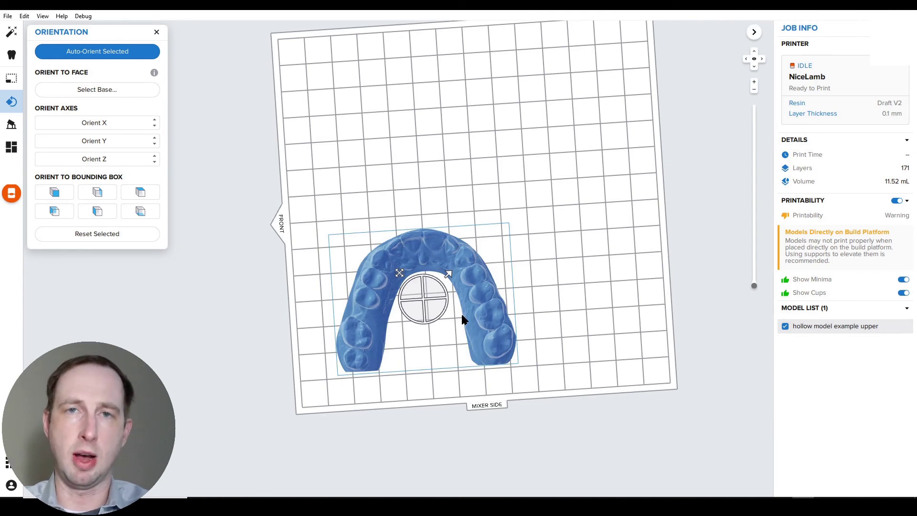
pyautogui.moveTo(482, 310); pyautogui.dragTo(410, 376, button='right')
pyautogui.scroll(3, 457, 359)
pyautogui.moveTo(458, 359); pyautogui.dragTo(296, 224, button='right')
# - Bring up the Supports settings for the flat arch, showing Raft Type None and density 1.00
pyautogui.click(11, 125)
pyautogui.moveTo(283, 128); pyautogui.dragTo(491, 182, button='right')
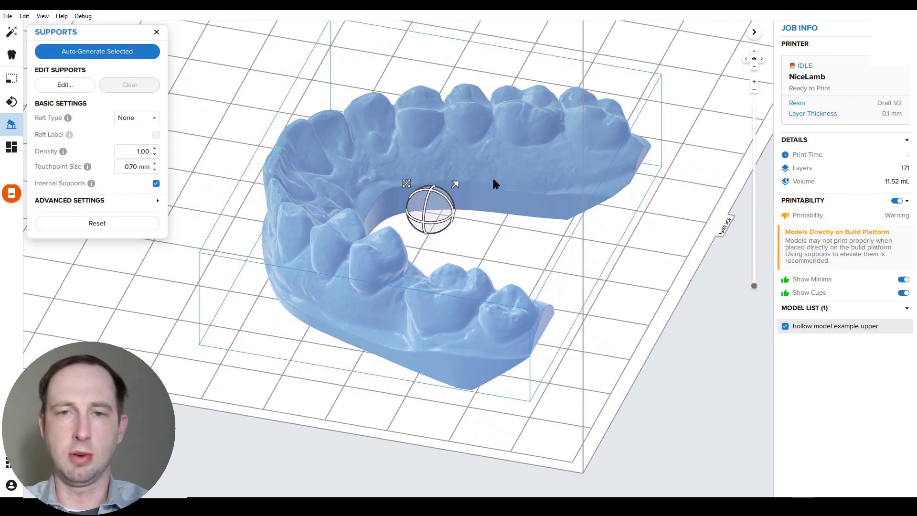